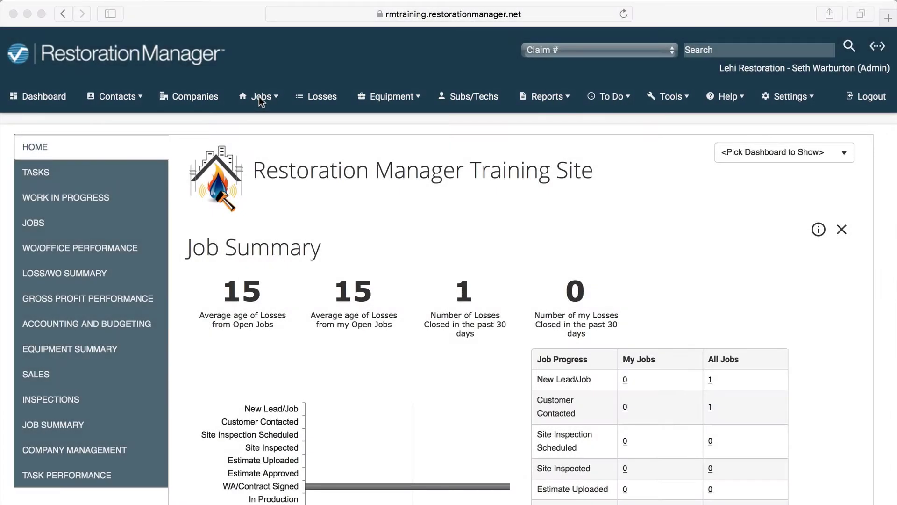
Step: Switch the header job search to the Job Name field and search for 'peter'
left_click(259, 97)
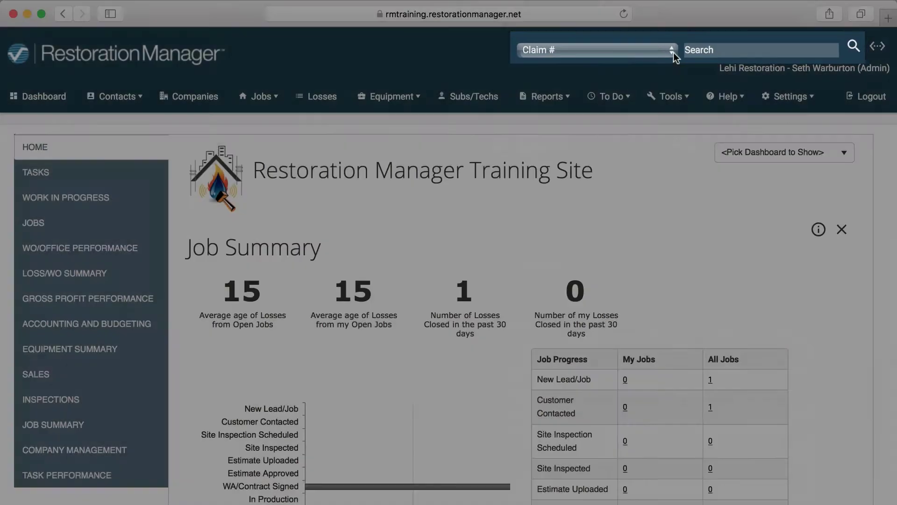
left_click(673, 53)
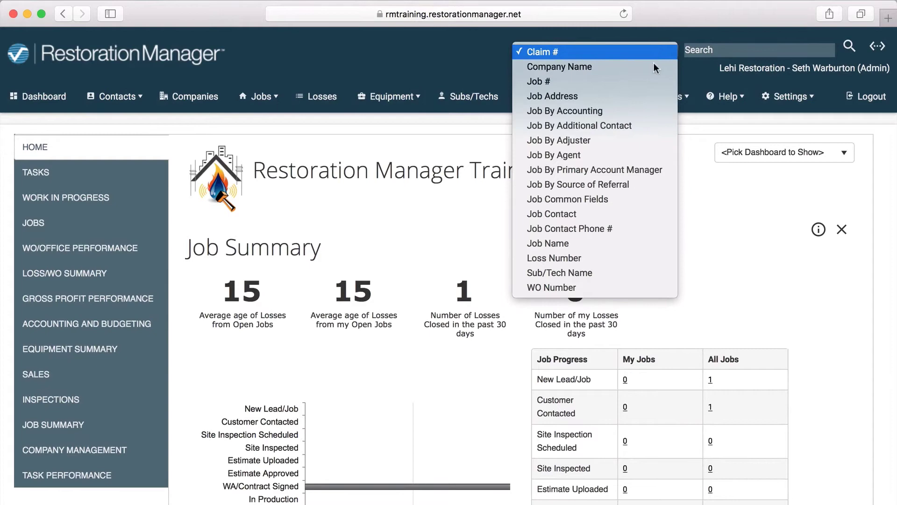
left_click(590, 243)
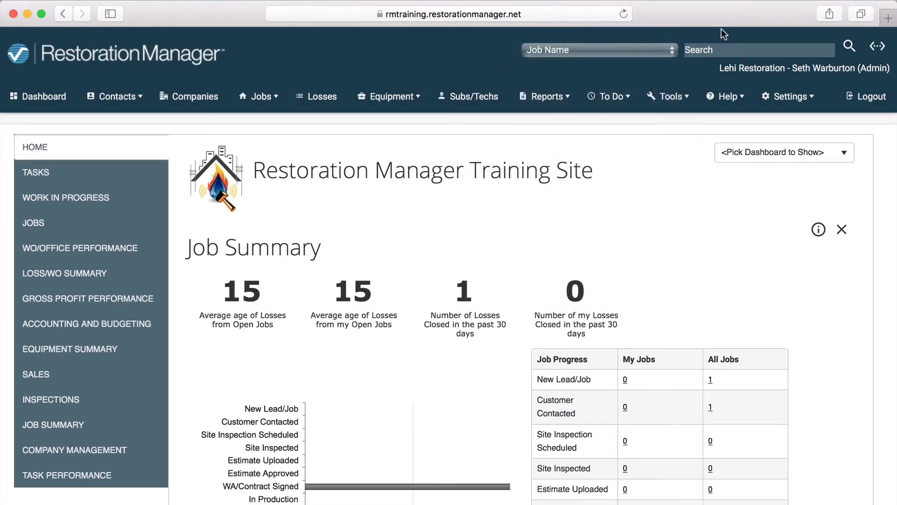
left_click(721, 49)
type("peter")
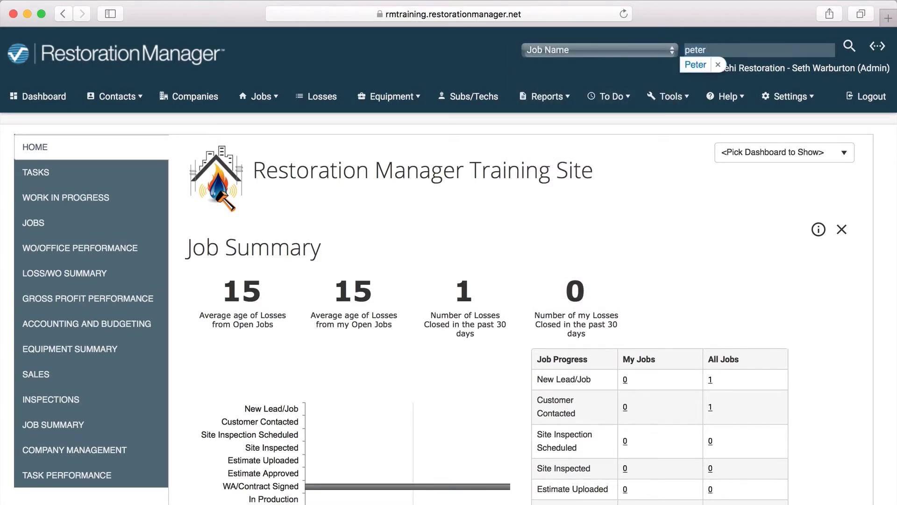
key("Return")
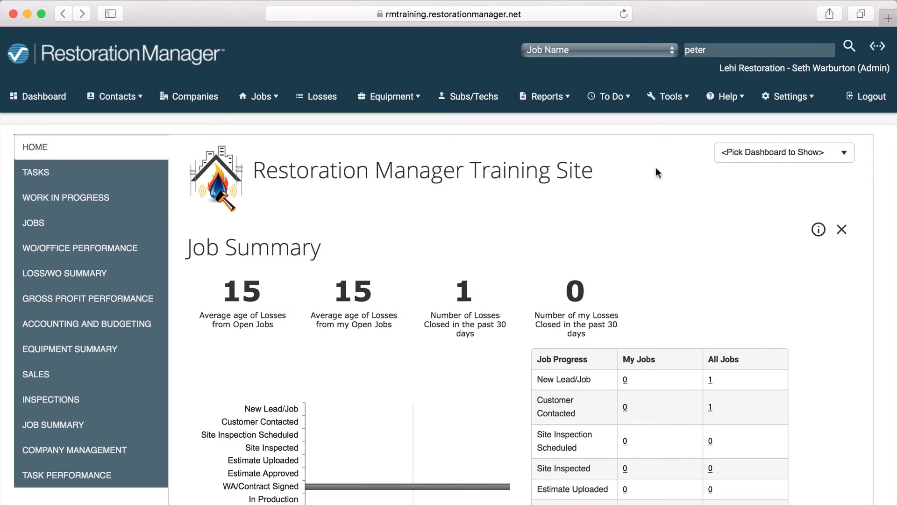
scroll(655, 168, "down", 2)
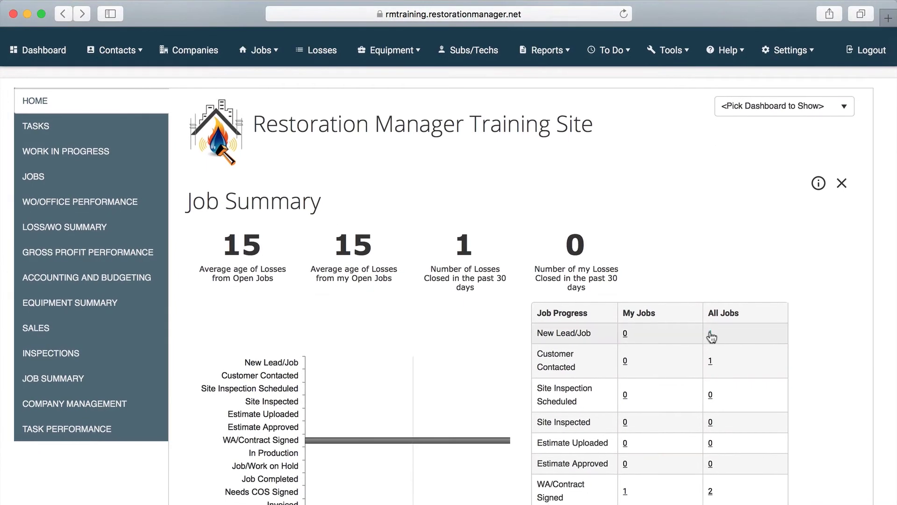
Step: View all New Lead/Job stage jobs, then remove and re-add the Job Summary dashboard
left_click(710, 334)
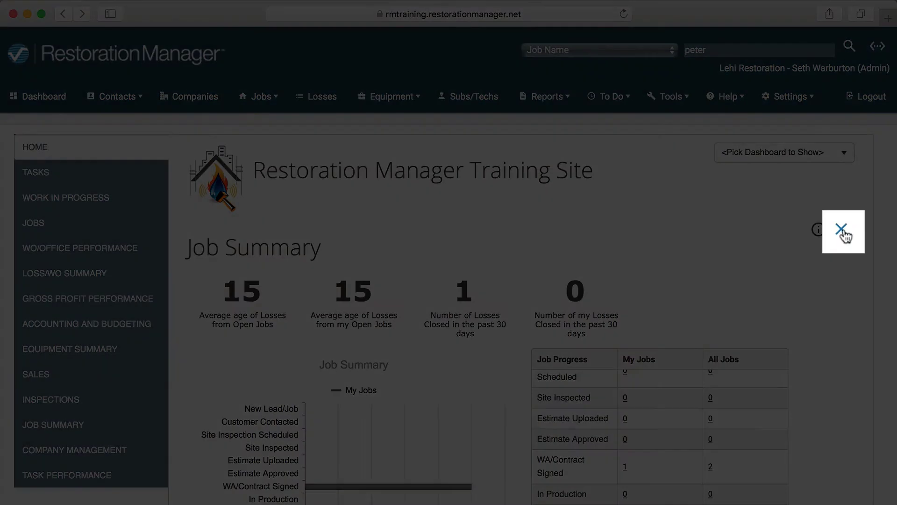
left_click(841, 229)
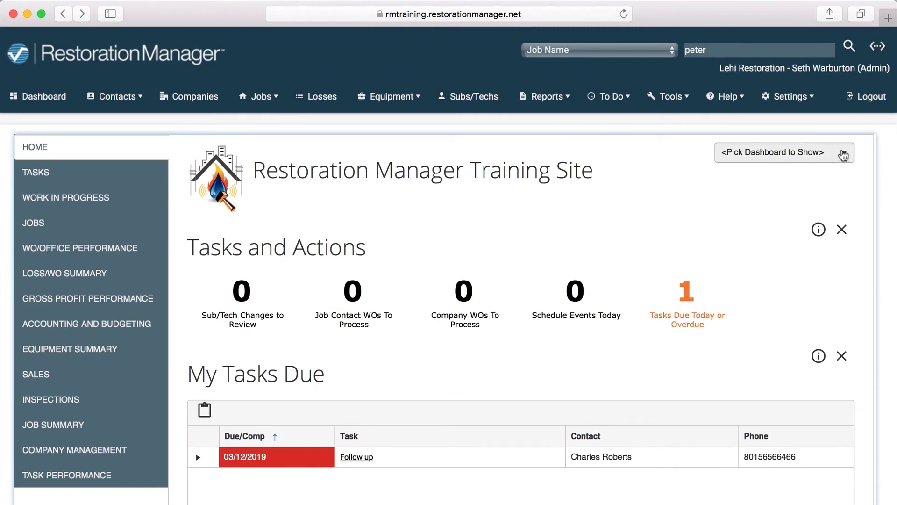
left_click(843, 154)
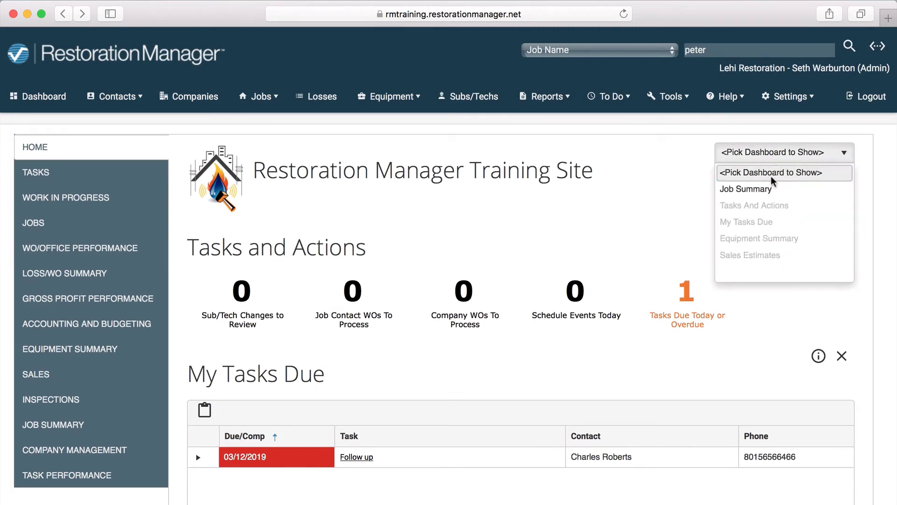
left_click(766, 190)
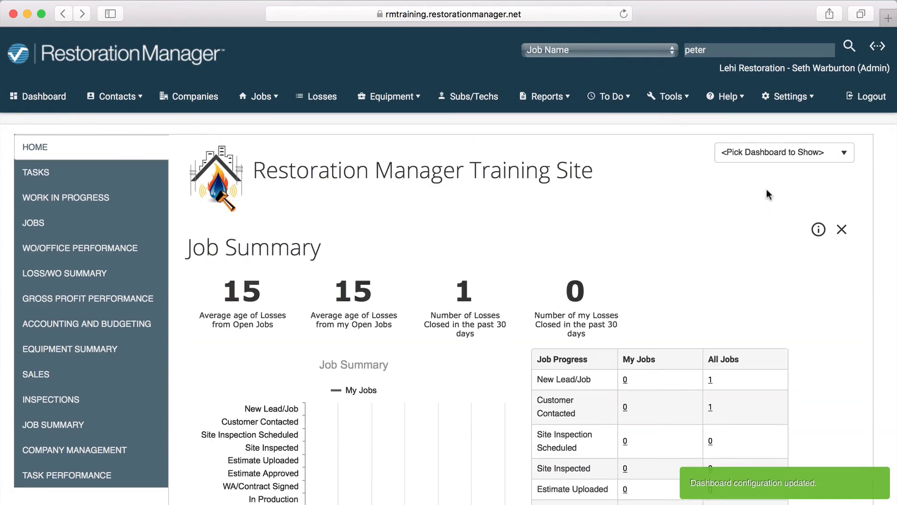
Step: View the Tasks, Work In Progress, Jobs and WO/Office Performance dashboards in turn
left_click(120, 186)
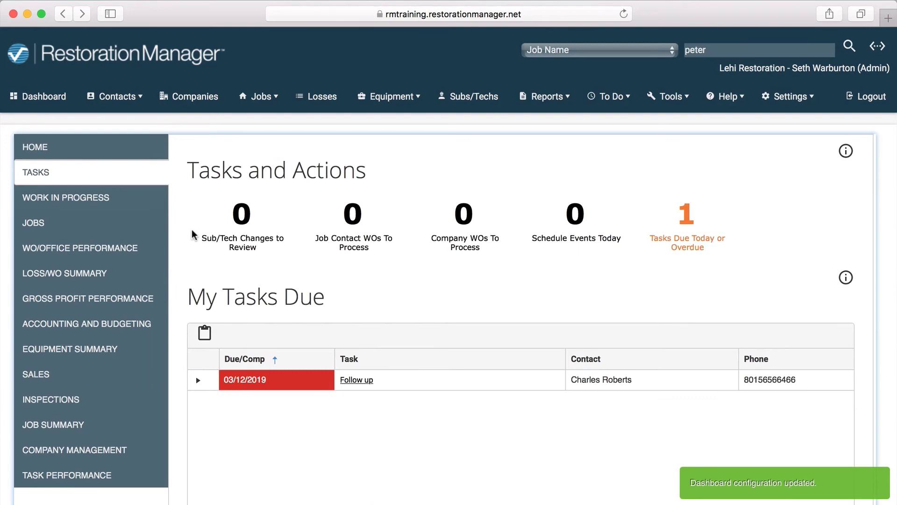
scroll(189, 234, "down", 5)
scroll(188, 235, "down", 3)
scroll(189, 235, "up", 10)
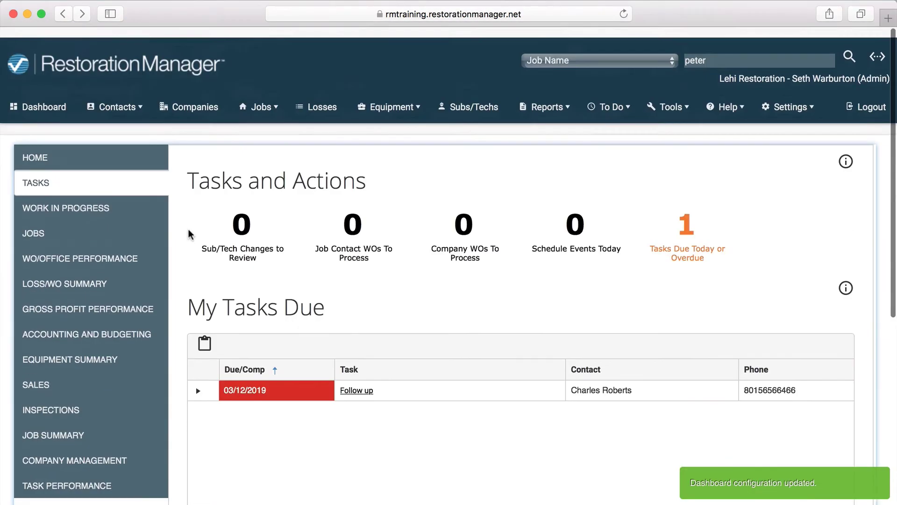
left_click(95, 209)
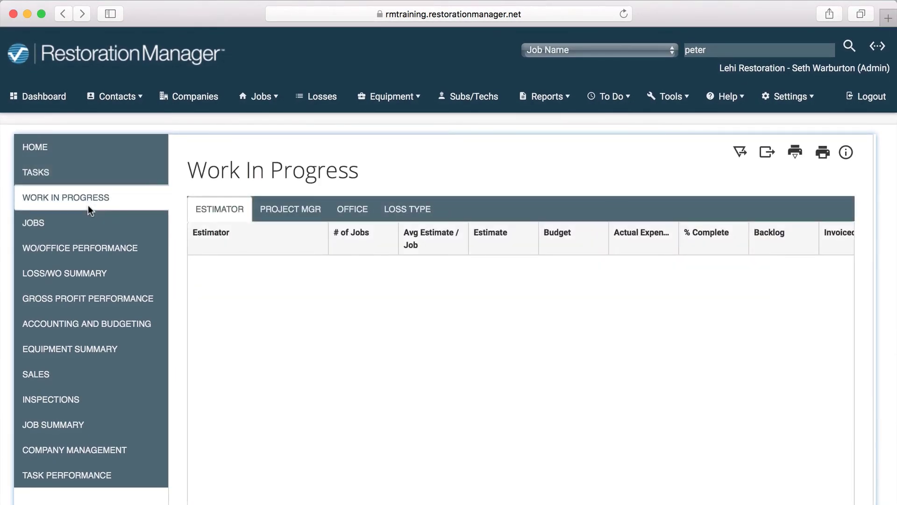
left_click(58, 232)
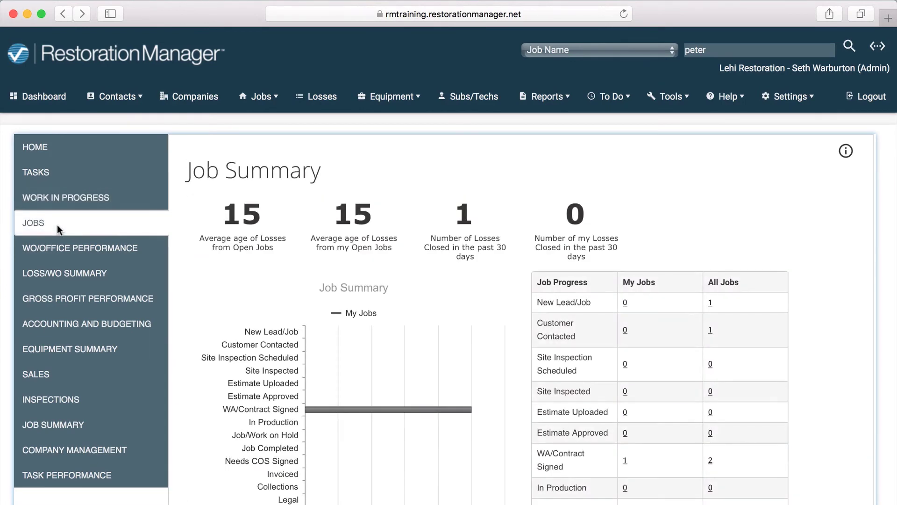
left_click(80, 249)
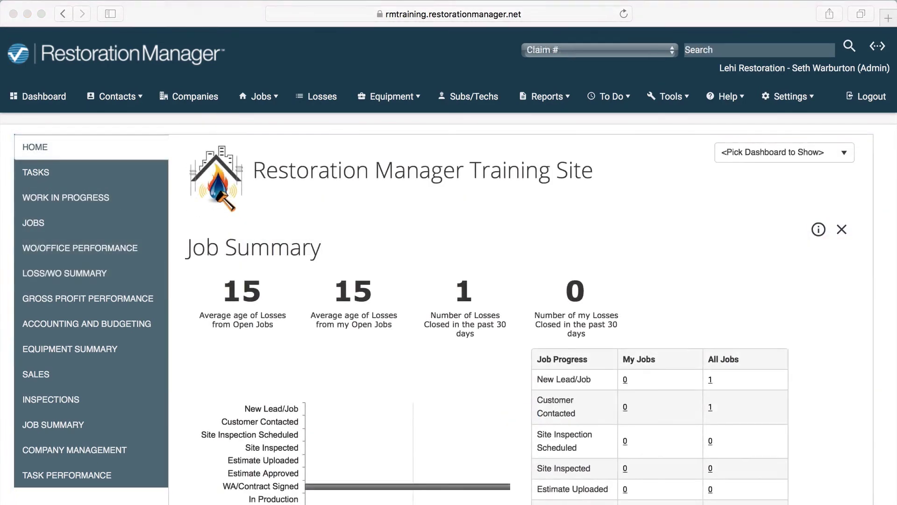